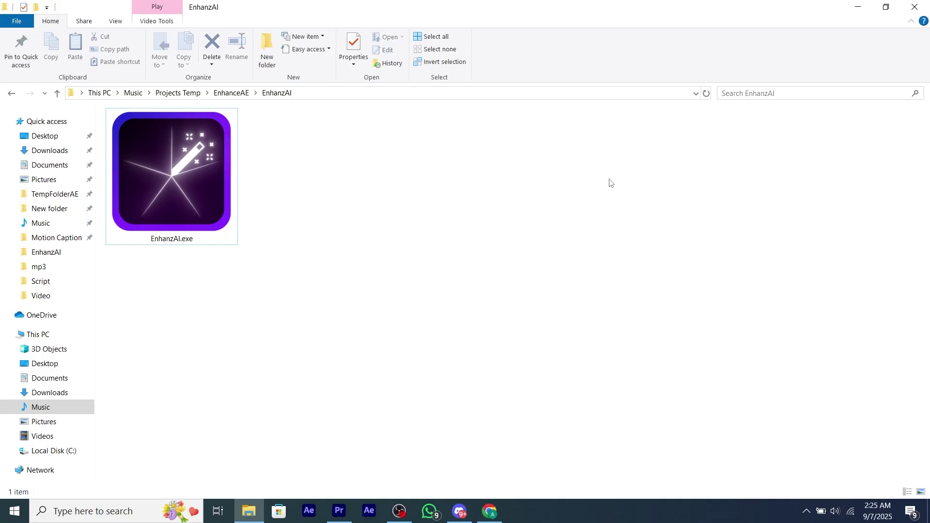
- Select EnhanzAI.exe in the EnhanzAI folder and dismiss its context menu
{"action": "left_click_drag", "start_coordinate": [778, 358], "coordinate": [261, 196]}
{"action": "left_click", "coordinate": [179, 188]}
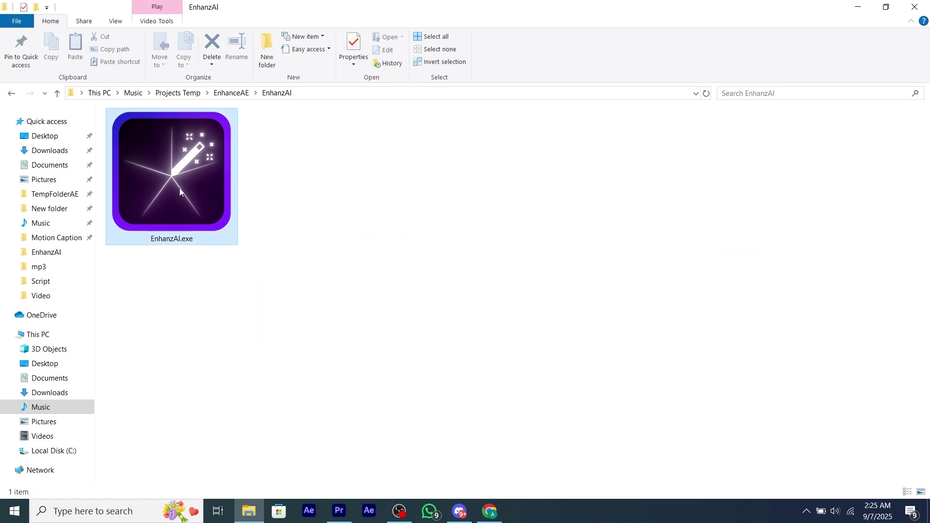
{"action": "right_click", "coordinate": [179, 188]}
{"action": "left_click", "coordinate": [441, 222]}
- Launch Enhanz AI full-screen and collapse all four Enhancement Controls groups
{"action": "double_click", "coordinate": [161, 179]}
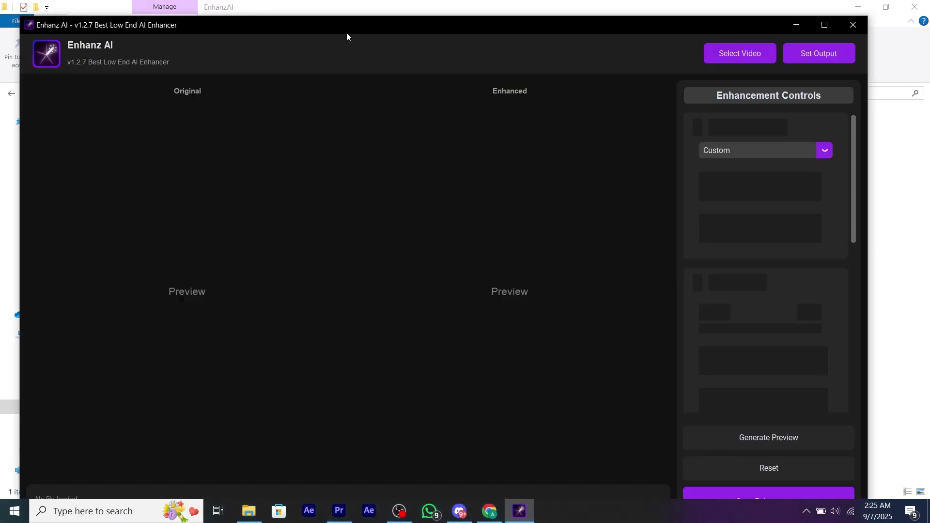
{"action": "left_click", "coordinate": [824, 25]}
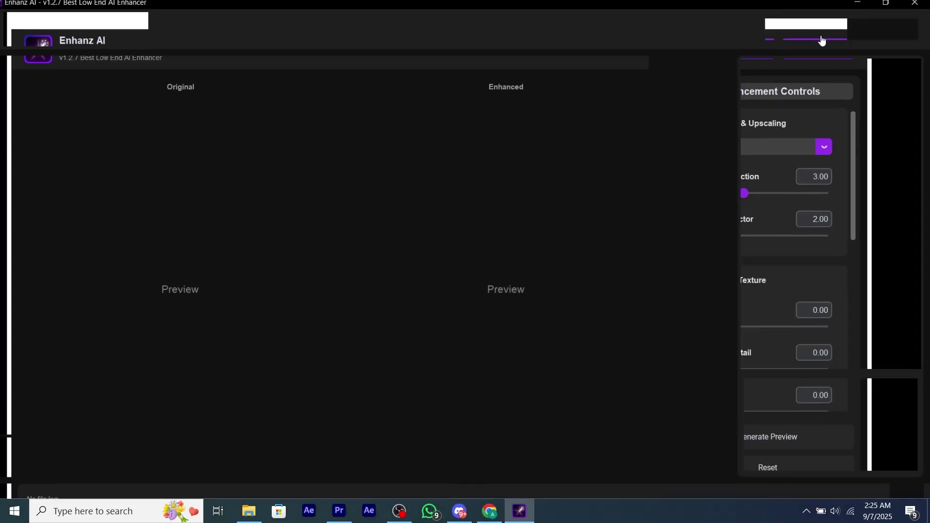
{"action": "left_click", "coordinate": [762, 107]}
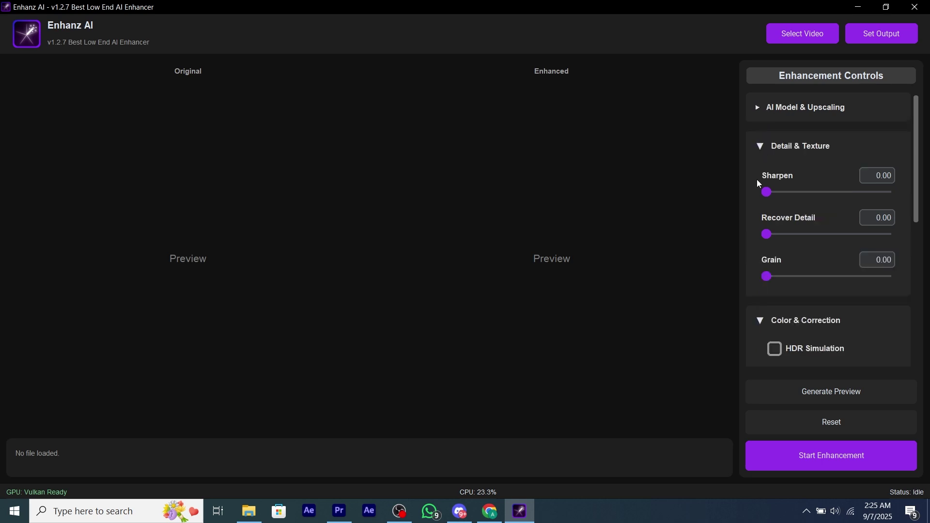
{"action": "left_click", "coordinate": [778, 145]}
{"action": "left_click", "coordinate": [783, 192]}
{"action": "left_click", "coordinate": [782, 225]}
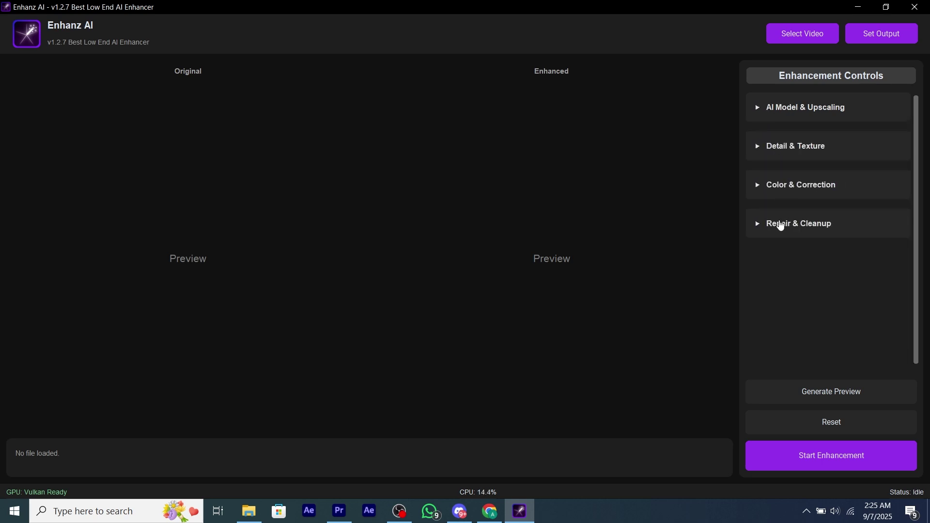
- Expand and collapse AI Model & Upscaling, Detail & Texture, Color & Correction, and Repair & Cleanup in turn
{"action": "left_click", "coordinate": [814, 108]}
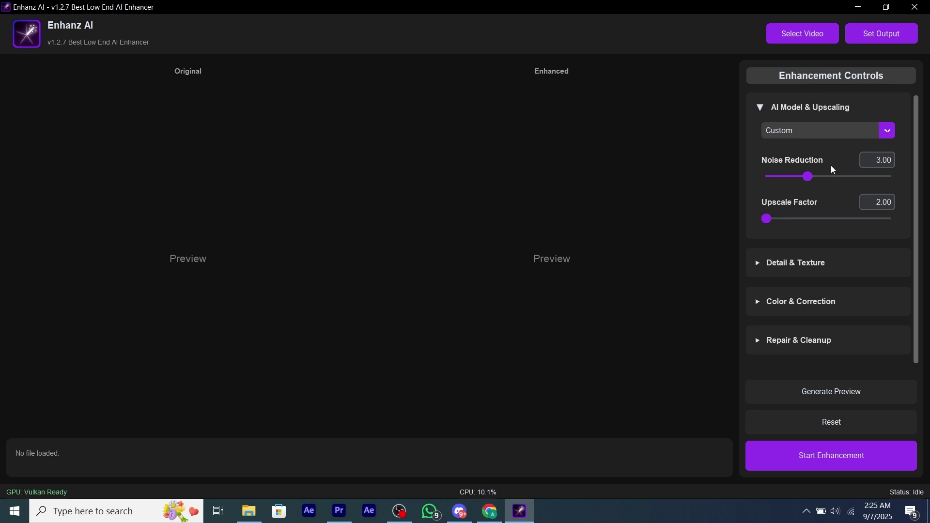
{"action": "left_click", "coordinate": [759, 107]}
{"action": "left_click", "coordinate": [822, 146]}
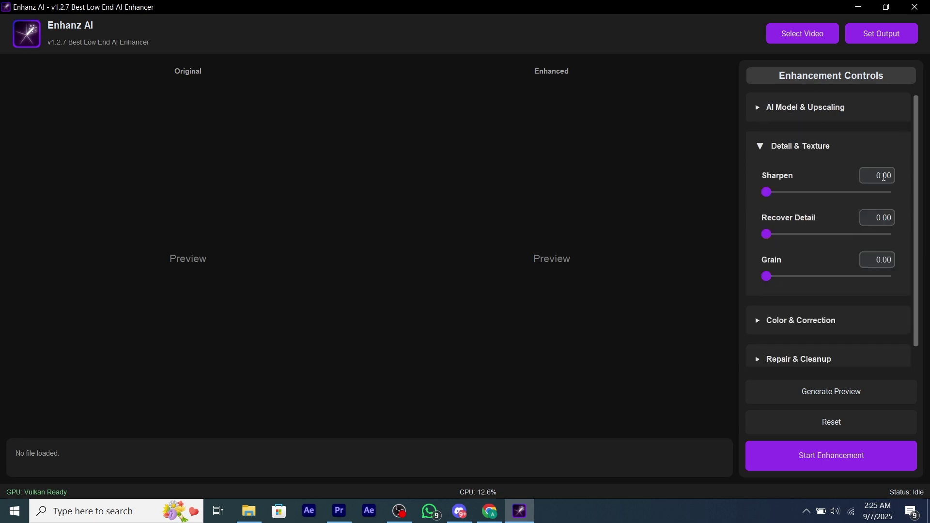
{"action": "left_click", "coordinate": [819, 148]}
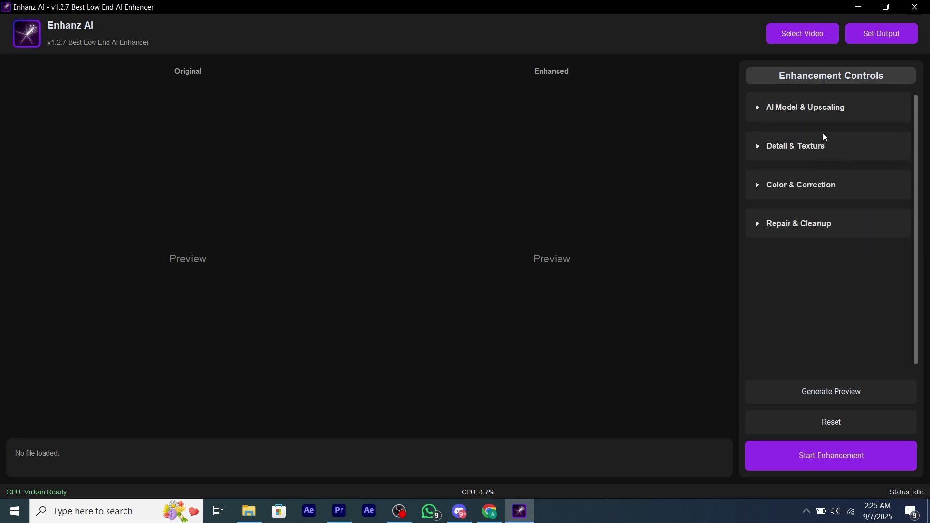
{"action": "left_click", "coordinate": [814, 192]}
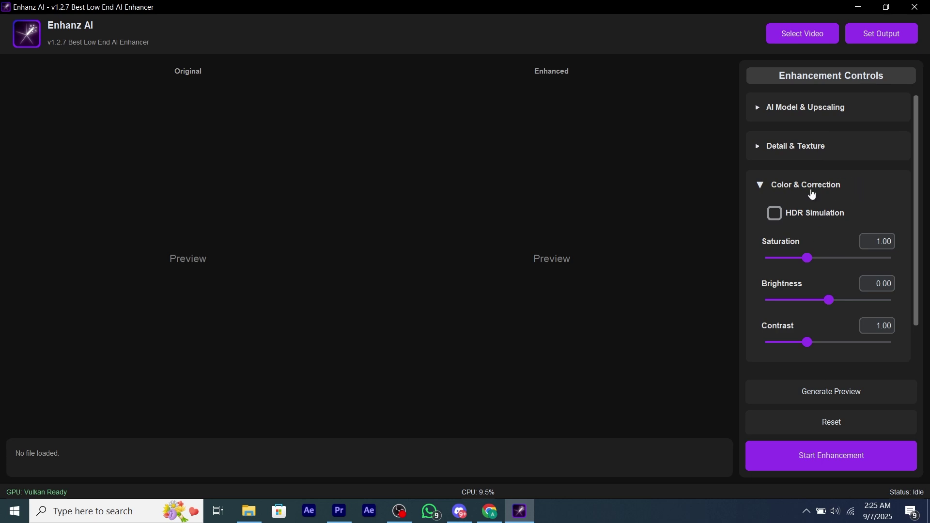
{"action": "left_click", "coordinate": [814, 193]}
{"action": "left_click", "coordinate": [838, 229]}
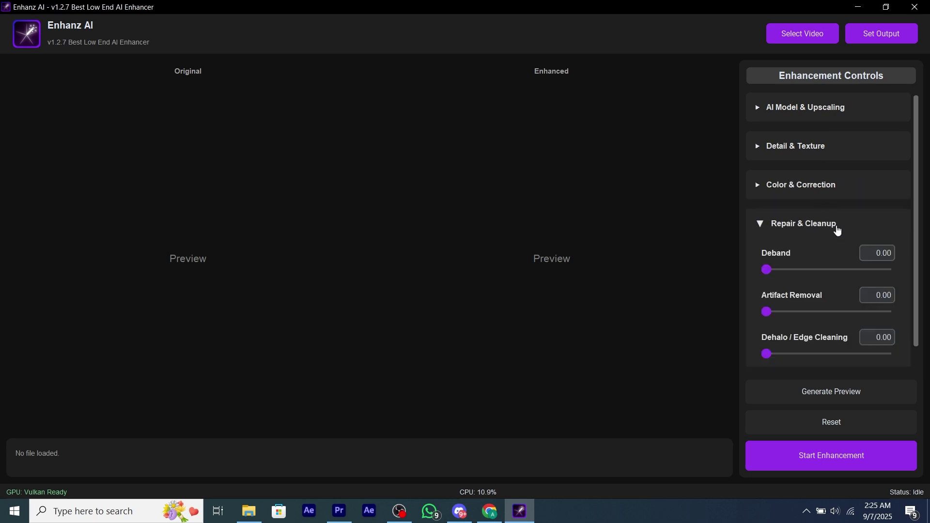
{"action": "left_click", "coordinate": [794, 221]}
- Load input.mp4 from the EnhanceAE folder and expand AI Model & Upscaling
{"action": "left_click", "coordinate": [816, 42]}
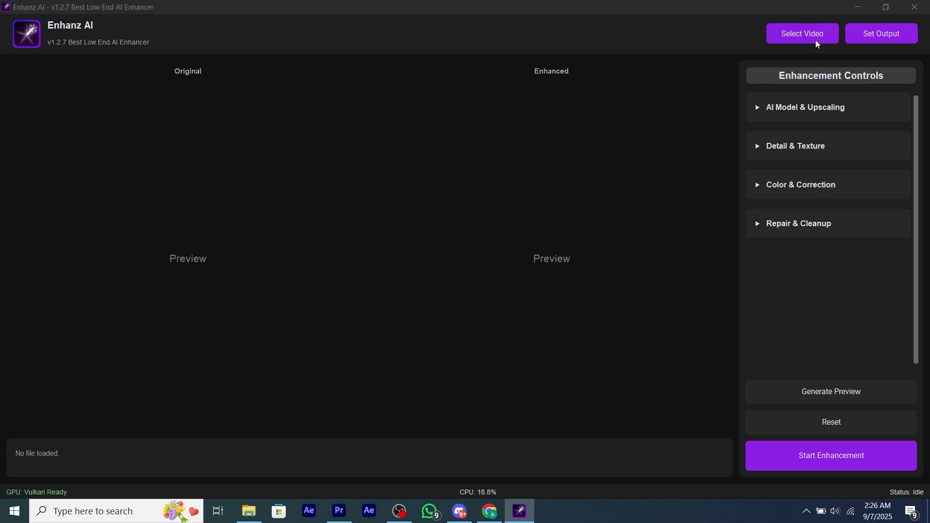
{"action": "left_click", "coordinate": [203, 40]}
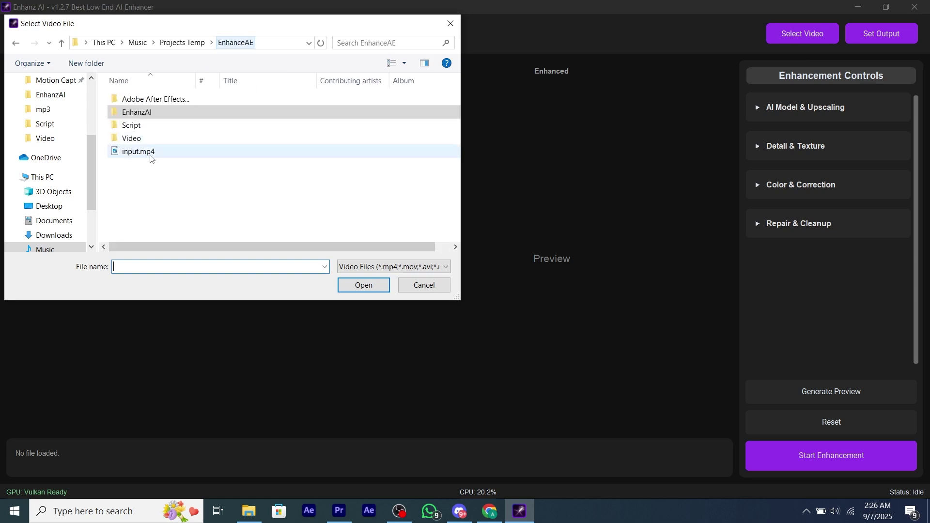
{"action": "double_click", "coordinate": [146, 152]}
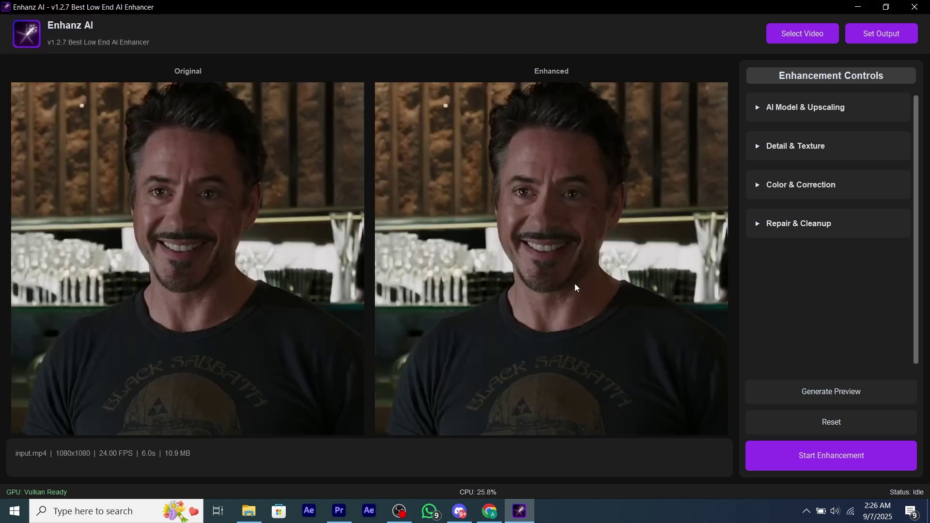
{"action": "scroll", "coordinate": [188, 248], "scroll_direction": "up", "scroll_amount": 4}
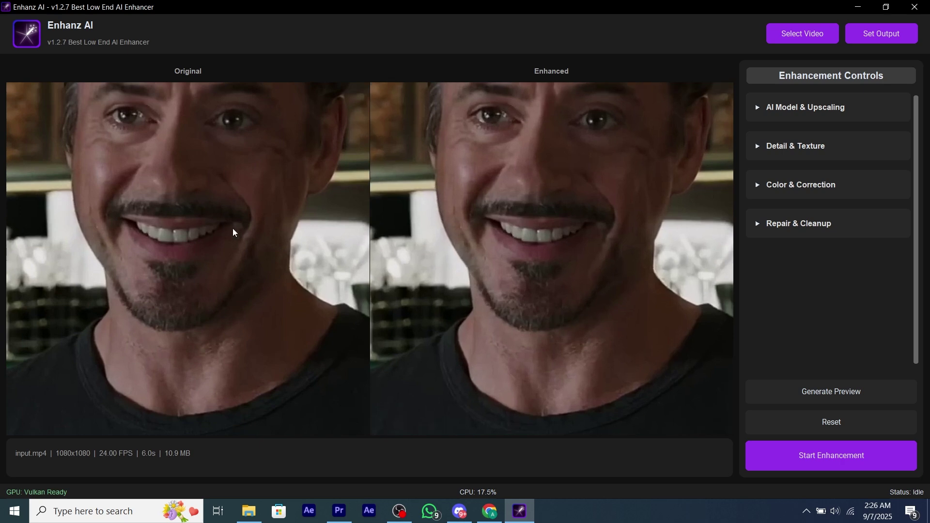
{"action": "scroll", "coordinate": [185, 223], "scroll_direction": "down", "scroll_amount": 5}
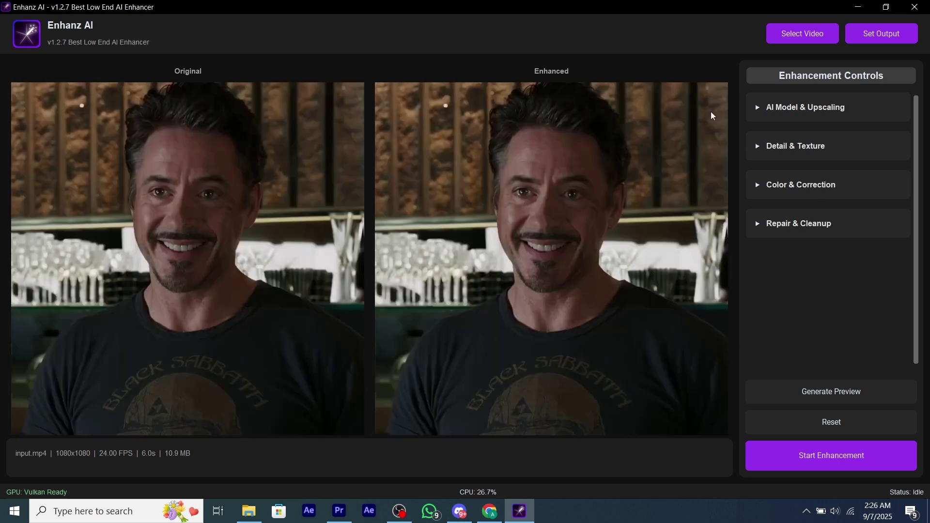
{"action": "left_click", "coordinate": [772, 107]}
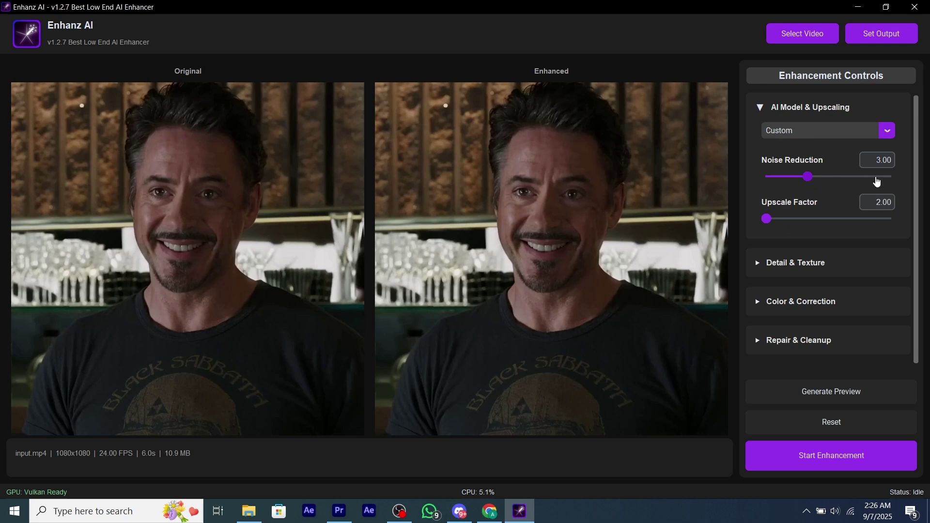
- Set Noise Reduction to 5.00 and Upscale Factor to 4.00, then show Detail & Texture
{"action": "double_click", "coordinate": [885, 165]}
{"action": "type", "text": "5"}
{"action": "type", "text": "4"}
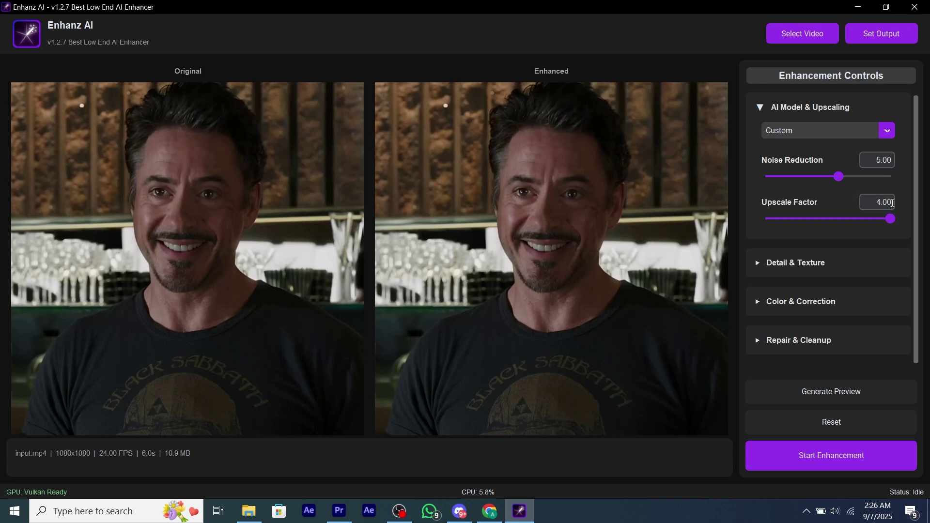
{"action": "double_click", "coordinate": [890, 203]}
{"action": "type", "text": "2"}
{"action": "double_click", "coordinate": [878, 203]}
{"action": "type", "text": "4"}
{"action": "left_click", "coordinate": [802, 113]}
{"action": "left_click", "coordinate": [809, 147]}
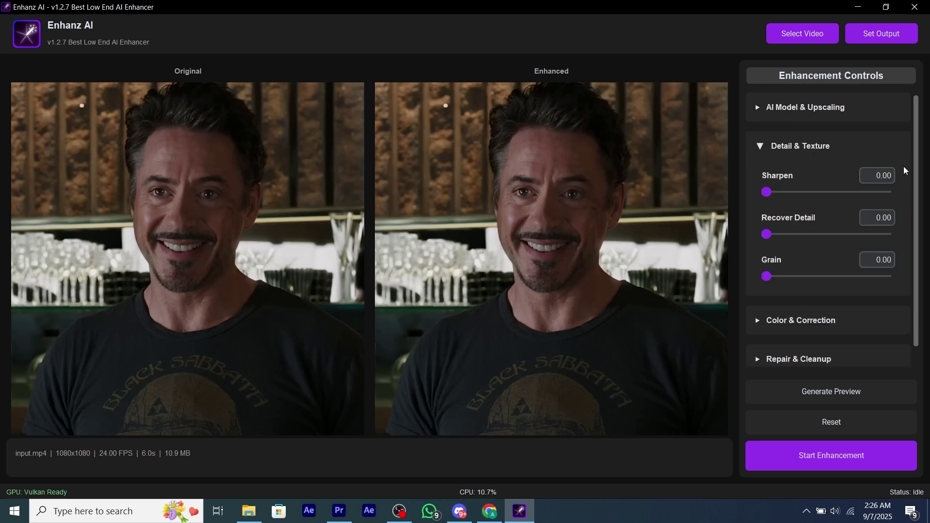
- Set Sharpen to 1.50
{"action": "left_click_drag", "start_coordinate": [865, 193], "coordinate": [906, 194]}
{"action": "double_click", "coordinate": [888, 178]}
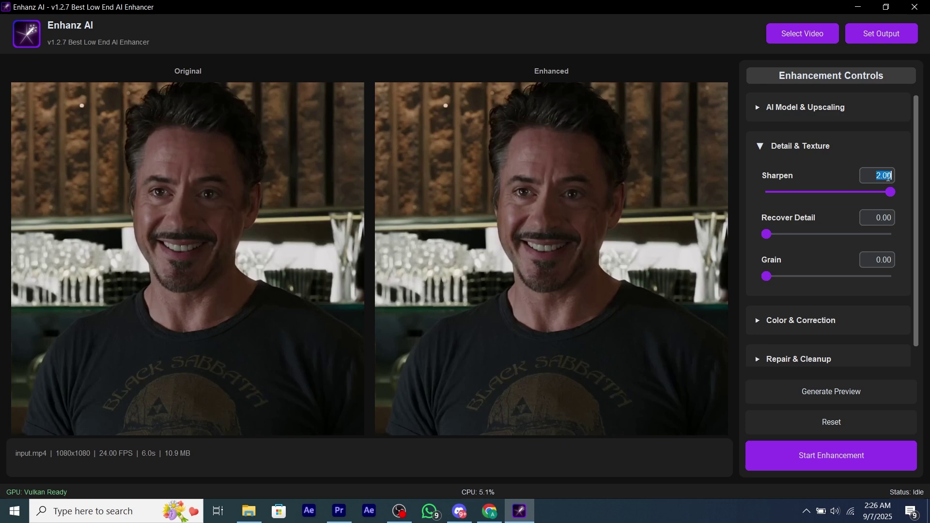
{"action": "key", "text": "BackSpace"}
{"action": "type", "text": "1.5"}
{"action": "key", "text": "Return"}
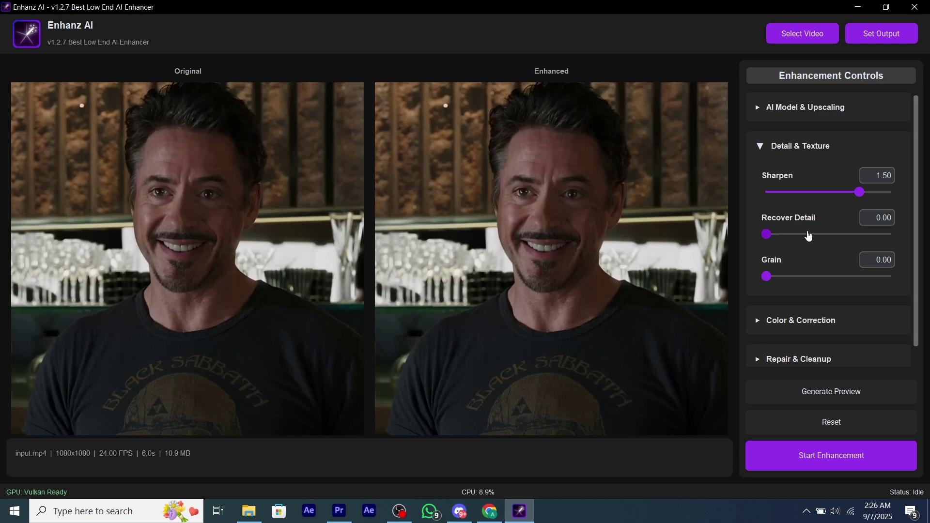
- Raise Recover Detail to its 2.00 maximum and set Grain to 5.00
{"action": "left_click_drag", "start_coordinate": [808, 236], "coordinate": [925, 245]}
{"action": "left_click", "coordinate": [871, 264]}
{"action": "key", "text": "ctrl+a"}
{"action": "type", "text": "5"}
{"action": "key", "text": "Return"}
- In the Color & Correction group, select and clear the Brightness value for a new entry
{"action": "left_click", "coordinate": [791, 146]}
{"action": "left_click", "coordinate": [805, 185]}
{"action": "left_click", "coordinate": [841, 213]}
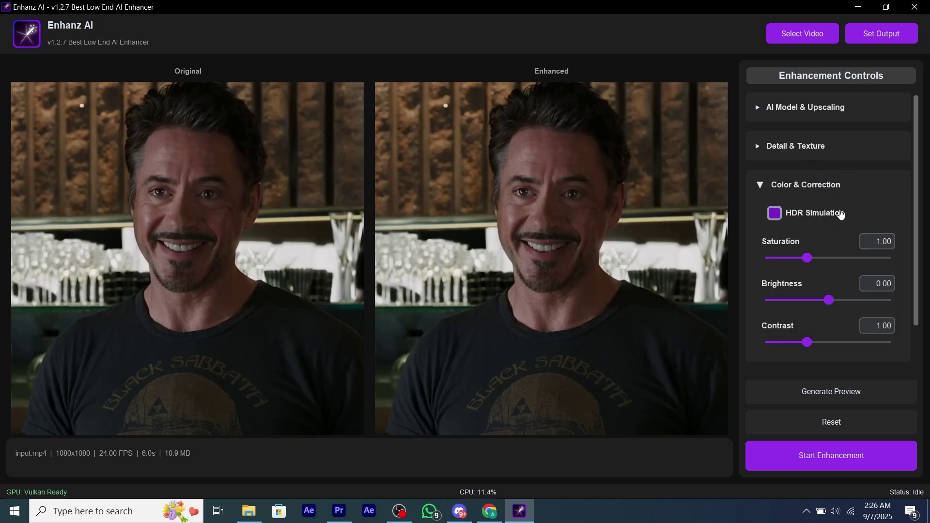
{"action": "scroll", "coordinate": [840, 213], "scroll_direction": "down", "scroll_amount": 1}
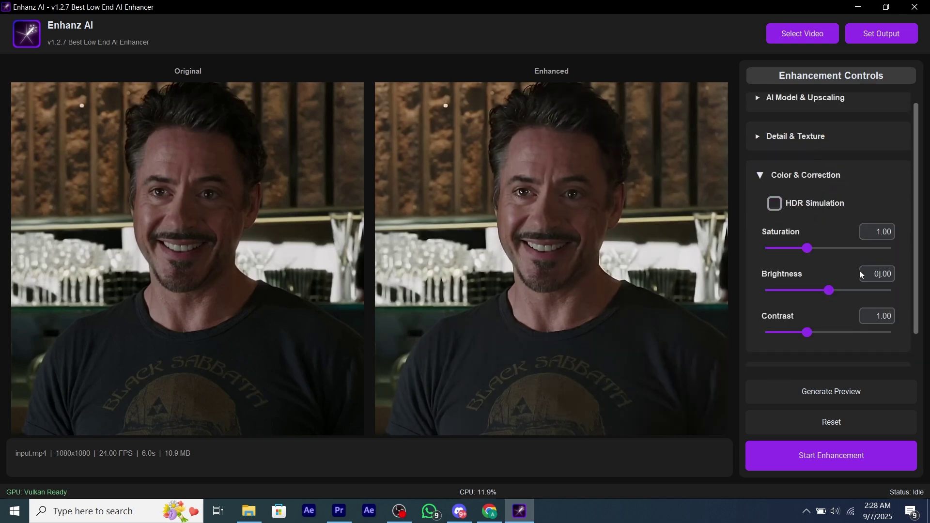
{"action": "left_click_drag", "start_coordinate": [876, 276], "coordinate": [894, 282]}
{"action": "key", "text": "BackSpace"}
- Enter Brightness 5, then max Artifact Removal at 7.00 and Dehalo / Edge Cleaning at 15.00
{"action": "type", "text": "5"}
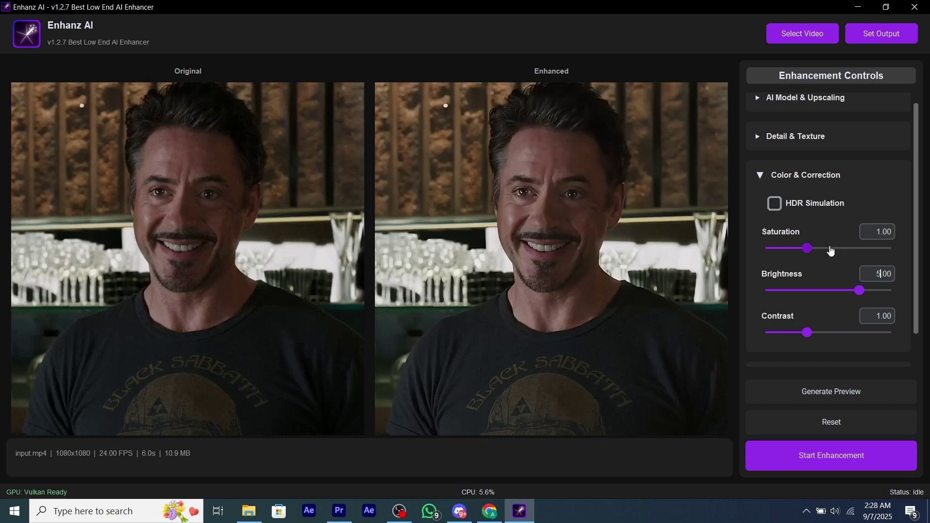
{"action": "left_click", "coordinate": [821, 178]}
{"action": "left_click", "coordinate": [810, 233]}
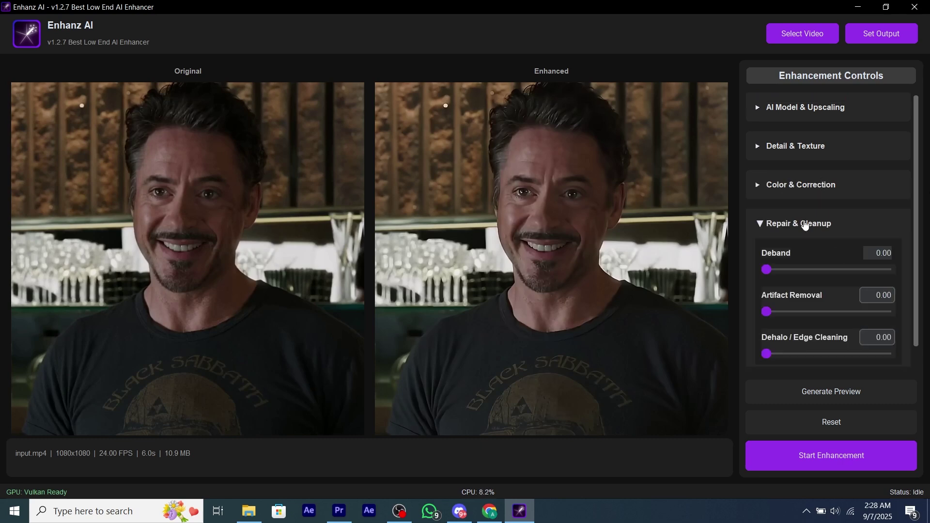
{"action": "left_click_drag", "start_coordinate": [766, 312], "coordinate": [928, 313]}
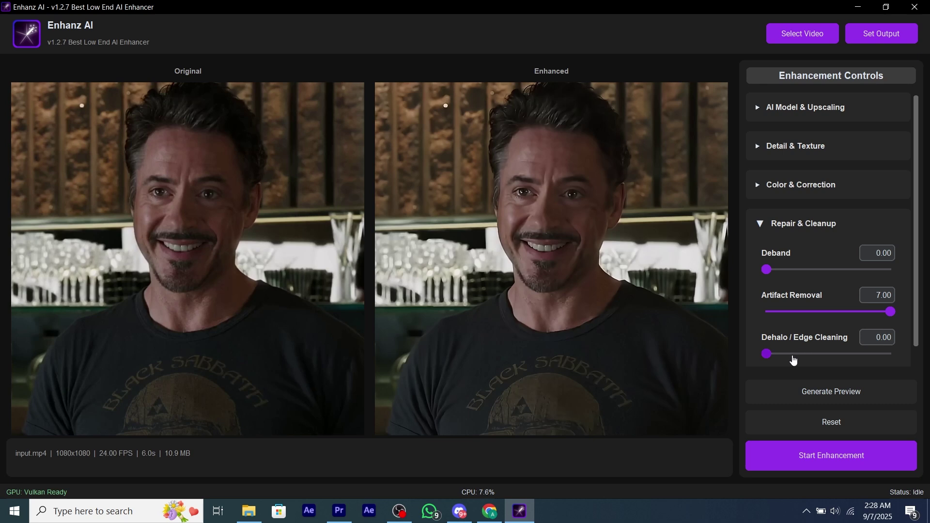
{"action": "left_click_drag", "start_coordinate": [793, 357], "coordinate": [912, 358]}
- Set Deband to 2 and generate a preview with the current settings
{"action": "left_click_drag", "start_coordinate": [813, 271], "coordinate": [817, 270]}
{"action": "left_click", "coordinate": [873, 256]}
{"action": "type", "text": "2"}
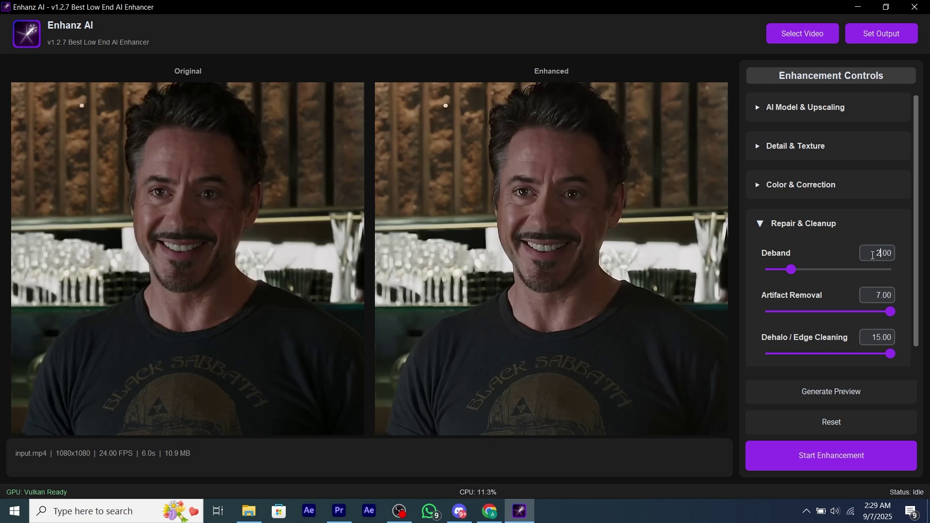
{"action": "left_click", "coordinate": [868, 386]}
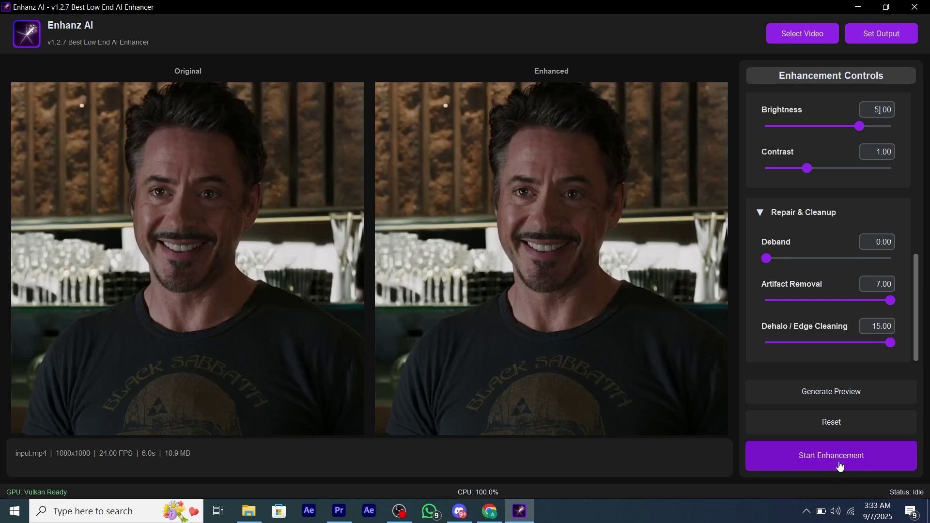
- Save the output as input_enhanzed.mp4 in EnhanceAE, confirm, and start enhancement
{"action": "left_click", "coordinate": [892, 36]}
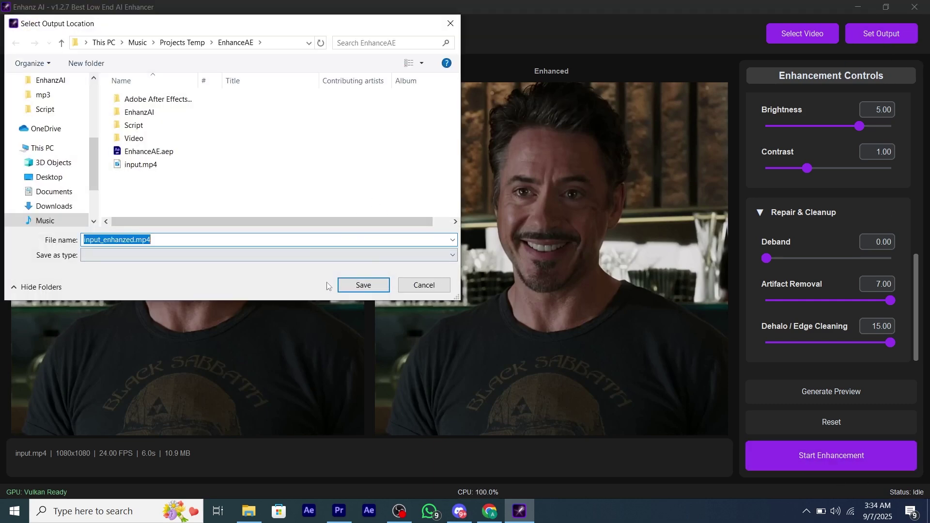
{"action": "left_click", "coordinate": [363, 285]}
{"action": "left_click", "coordinate": [521, 304]}
{"action": "left_click", "coordinate": [824, 459]}
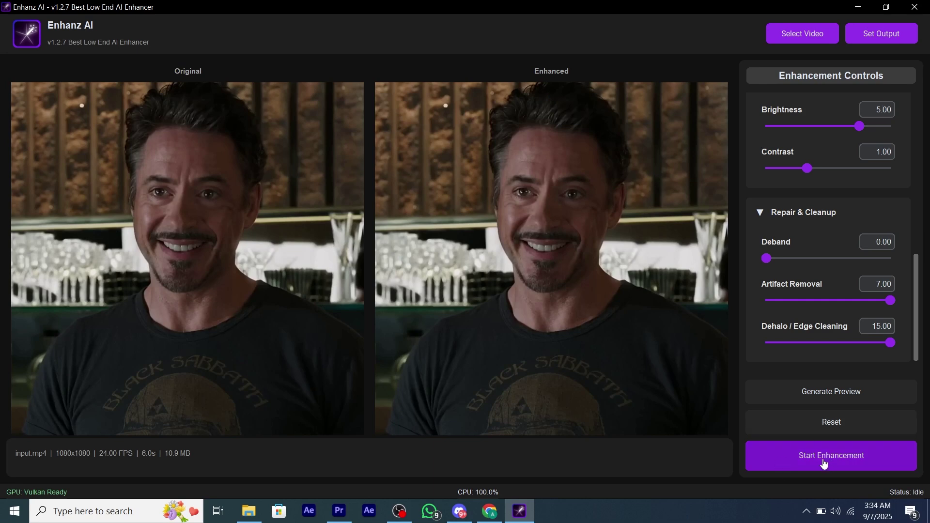